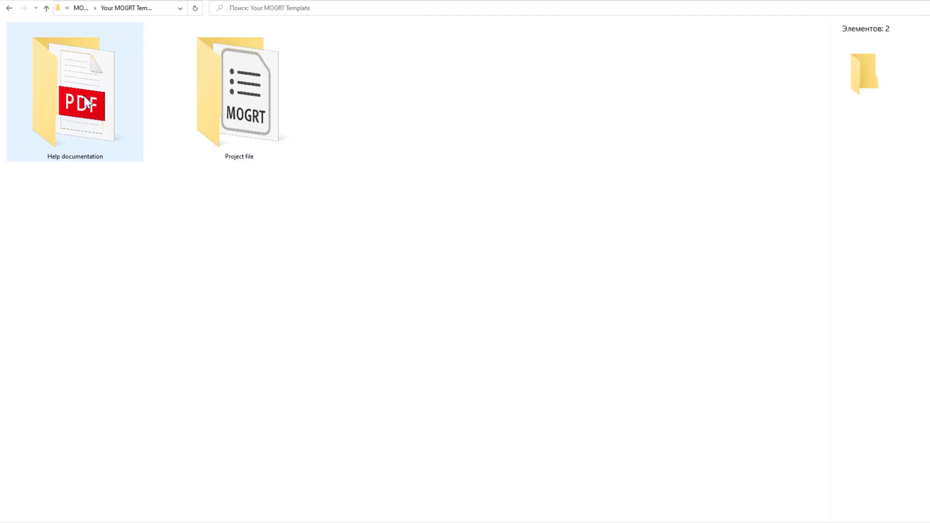
Step: Look inside the Project file folder and the Help documentation folder of the MOGRT template package
{"action": "double_click", "coordinate": [237, 124]}
{"action": "left_click", "coordinate": [46, 8]}
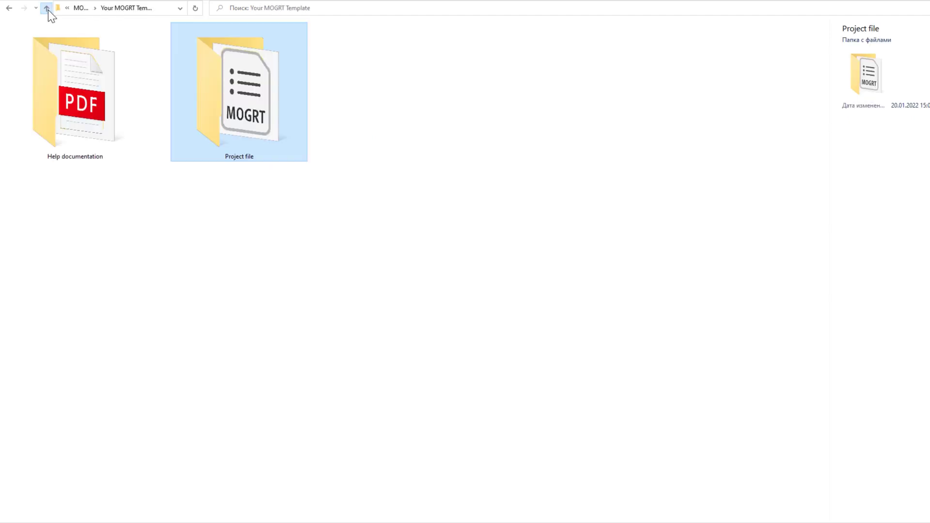
{"action": "double_click", "coordinate": [93, 98]}
{"action": "double_click", "coordinate": [93, 97]}
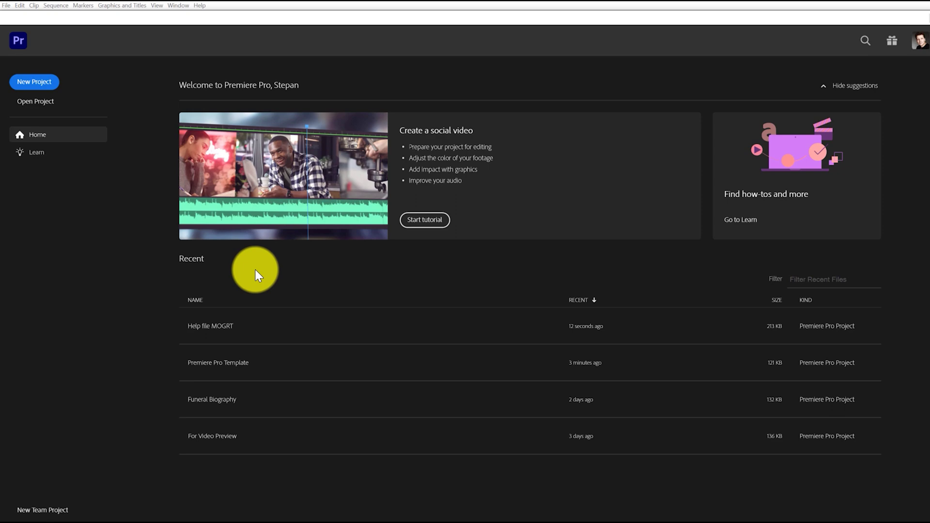
Step: Open the existing project Premiere Pro Template.prproj from the project file folder inside Funeral Biography
{"action": "left_click", "coordinate": [37, 106]}
{"action": "left_click", "coordinate": [78, 84]}
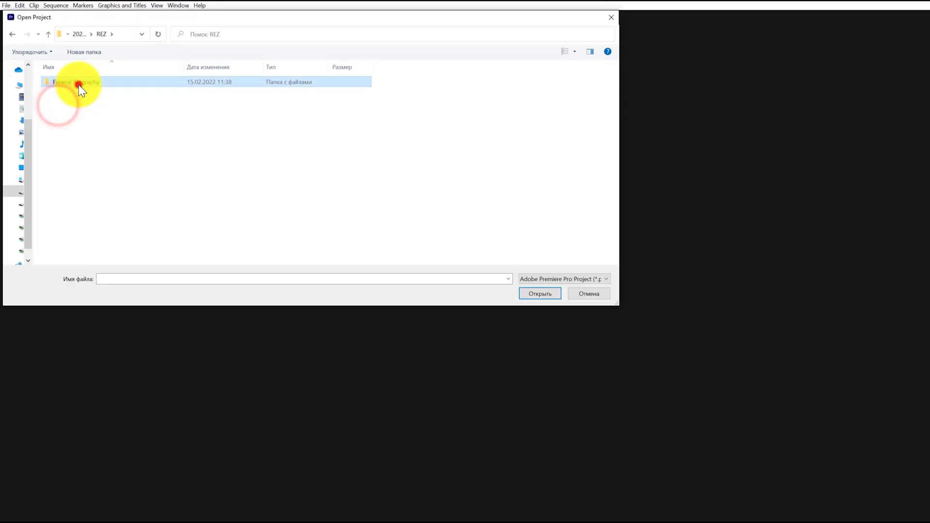
{"action": "double_click", "coordinate": [70, 83]}
{"action": "double_click", "coordinate": [52, 94]}
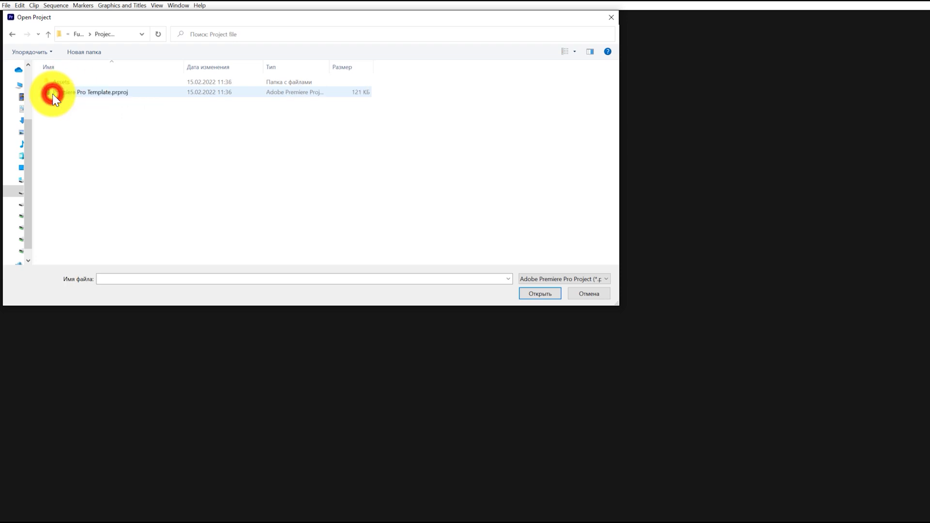
{"action": "left_click", "coordinate": [92, 94]}
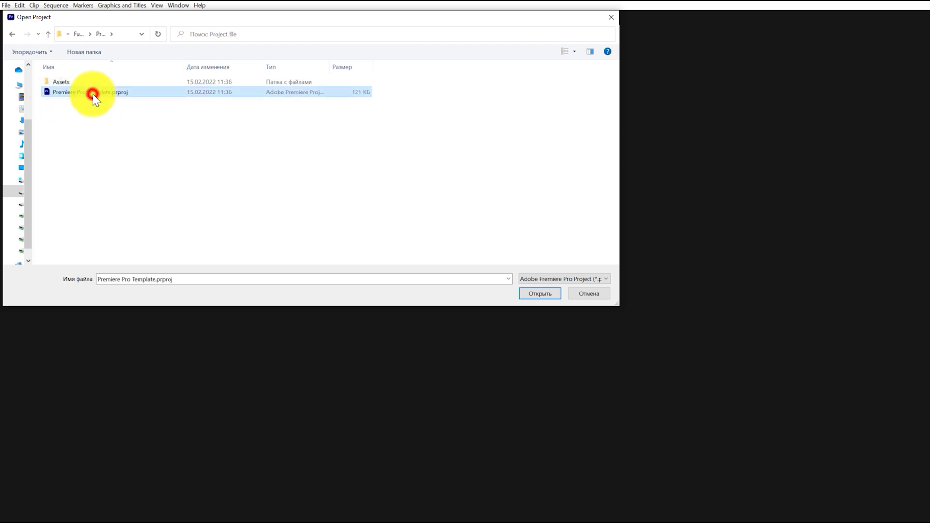
{"action": "left_click", "coordinate": [540, 294]}
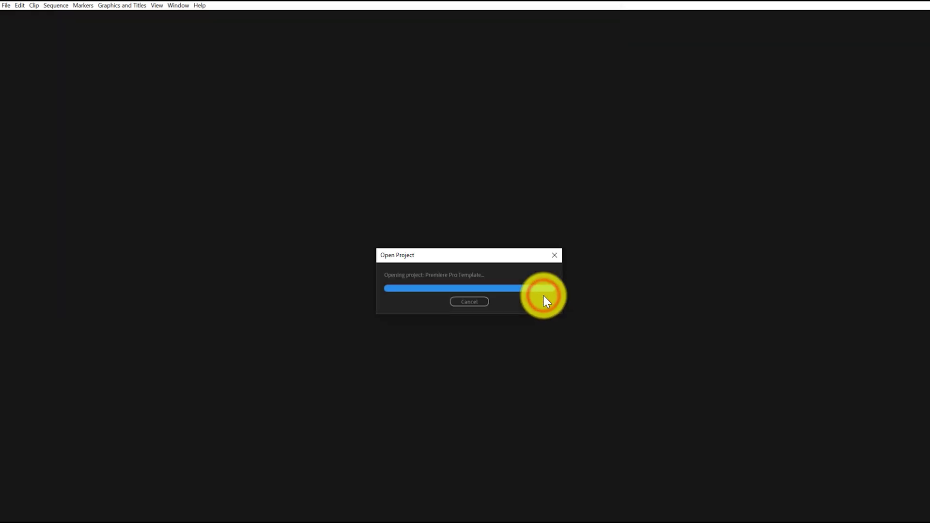
Step: Show the Essential Graphics panel and switch it to its editing view
{"action": "left_click", "coordinate": [175, 5]}
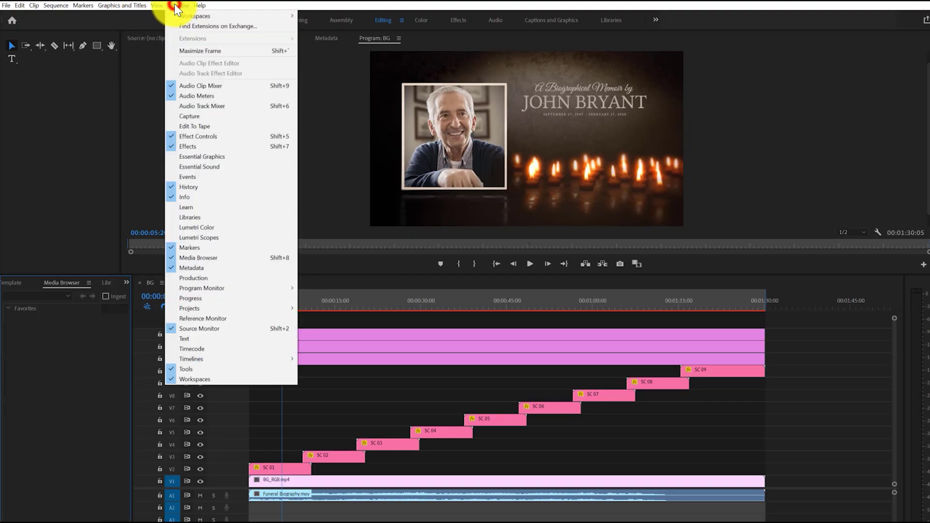
{"action": "left_click", "coordinate": [201, 156]}
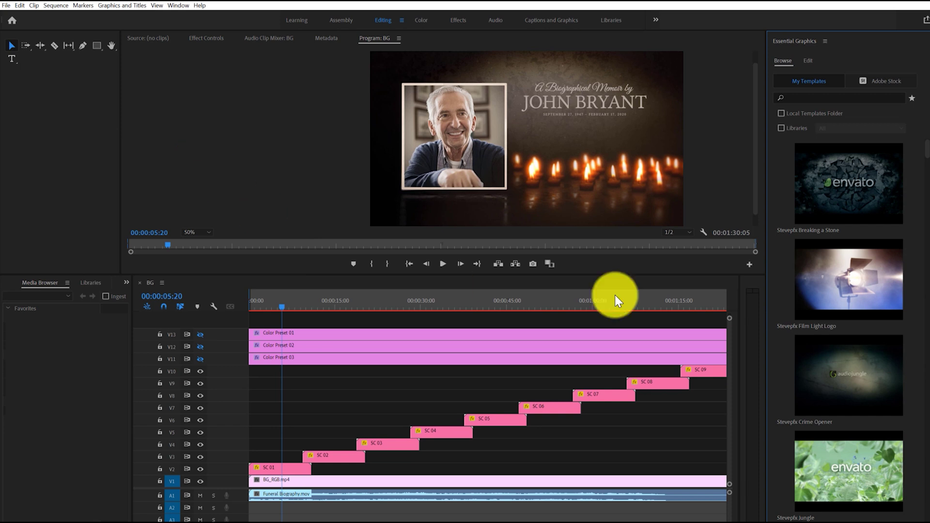
{"action": "left_click", "coordinate": [808, 60]}
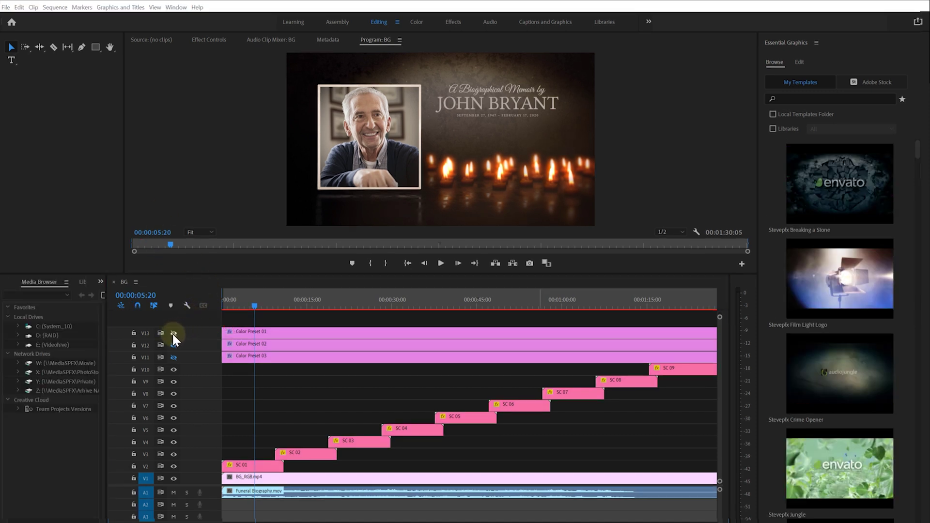
Step: Preview the Color Preset 01, 02 and 03 layers one after another by toggling the visibility of tracks V13, V12 and V11
{"action": "left_click", "coordinate": [173, 334]}
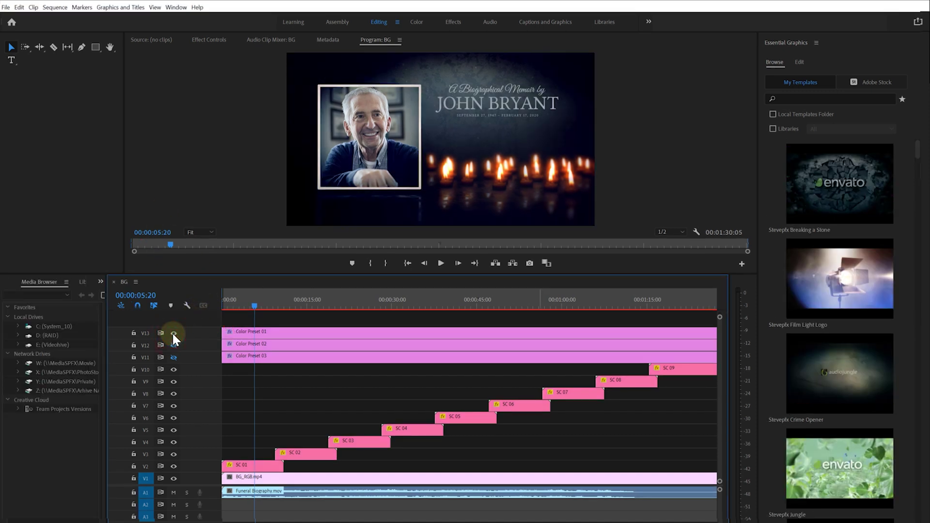
{"action": "left_click", "coordinate": [174, 333]}
{"action": "left_click", "coordinate": [173, 345]}
{"action": "left_click", "coordinate": [174, 345]}
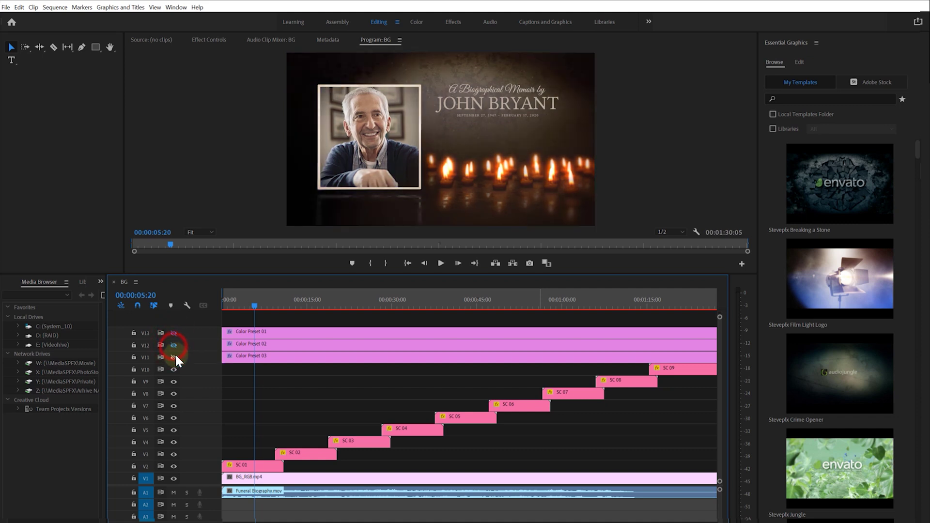
{"action": "left_click", "coordinate": [173, 357]}
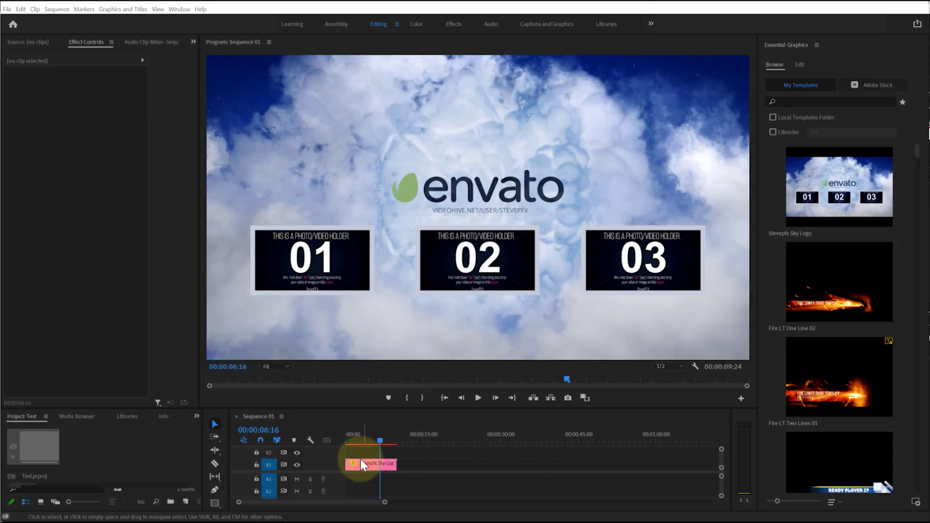
Step: Select the Stevepfx Sky Logo clip and examine its global position and size controls in the Essential Graphics editing view
{"action": "left_click", "coordinate": [364, 464]}
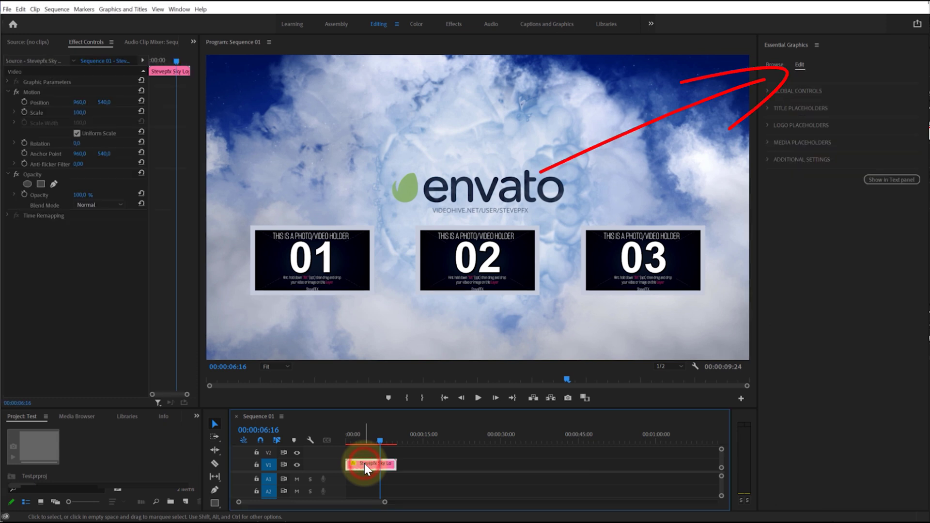
{"action": "left_click", "coordinate": [798, 65]}
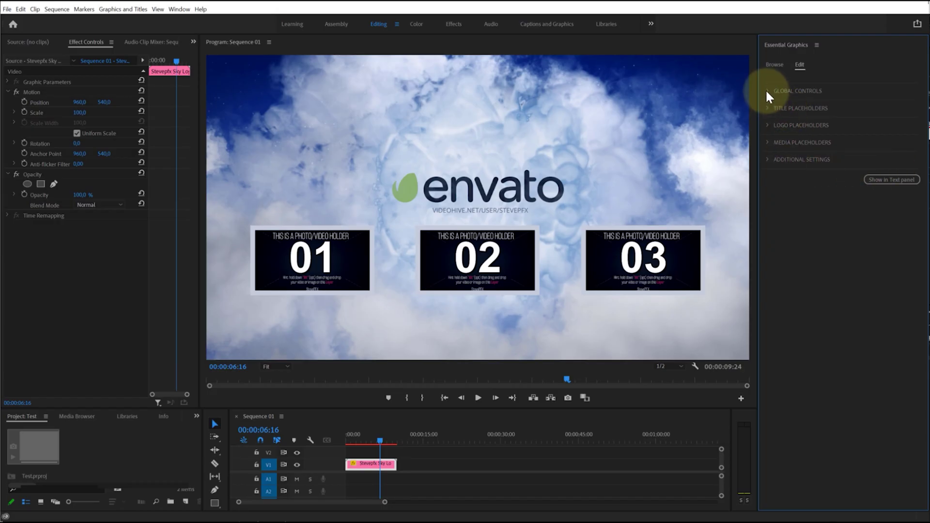
{"action": "left_click", "coordinate": [767, 91]}
{"action": "left_click_drag", "start_coordinate": [878, 120], "coordinate": [920, 108]}
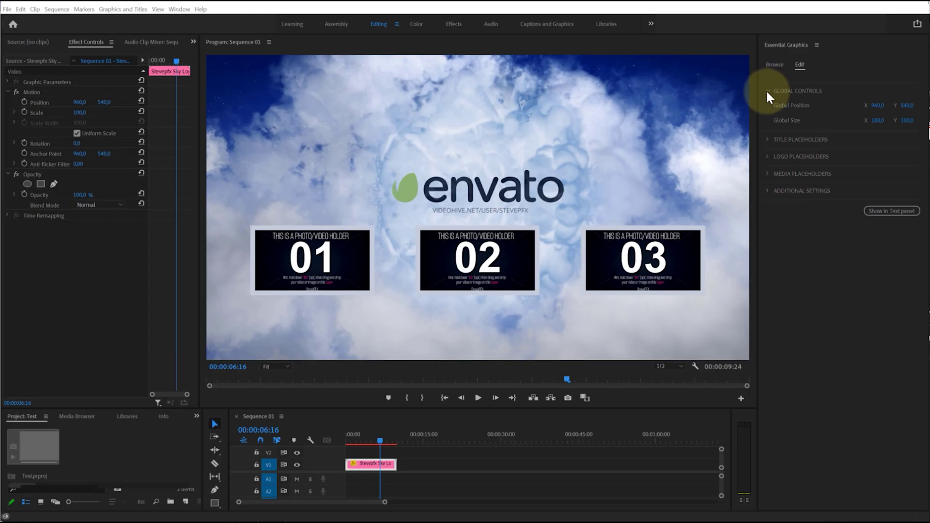
{"action": "left_click", "coordinate": [768, 92]}
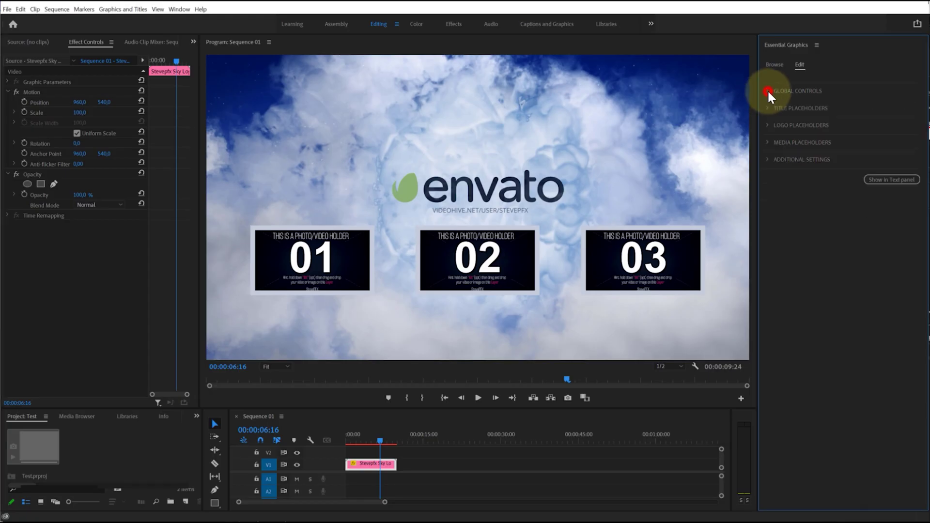
Step: Replace the text of Title Placeholder 01 with "your text"
{"action": "left_click", "coordinate": [769, 109]}
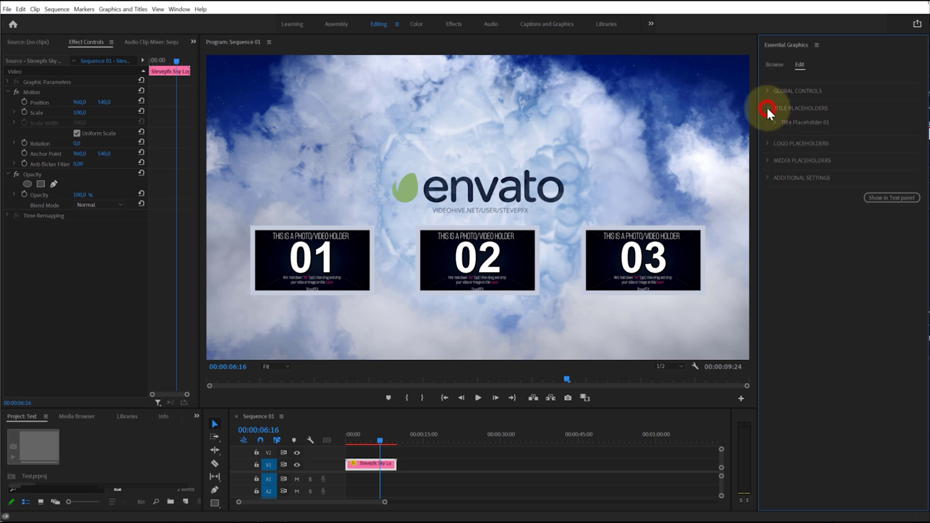
{"action": "left_click", "coordinate": [776, 124]}
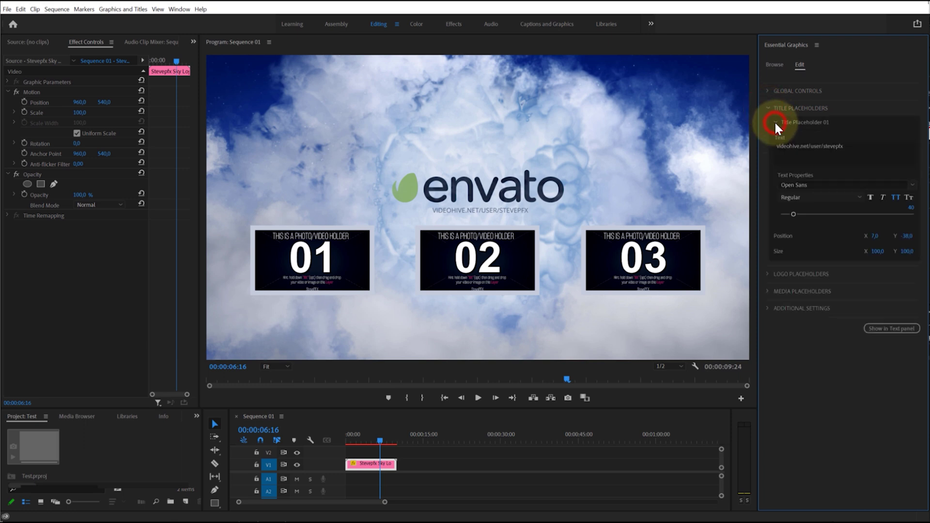
{"action": "left_click", "coordinate": [828, 151]}
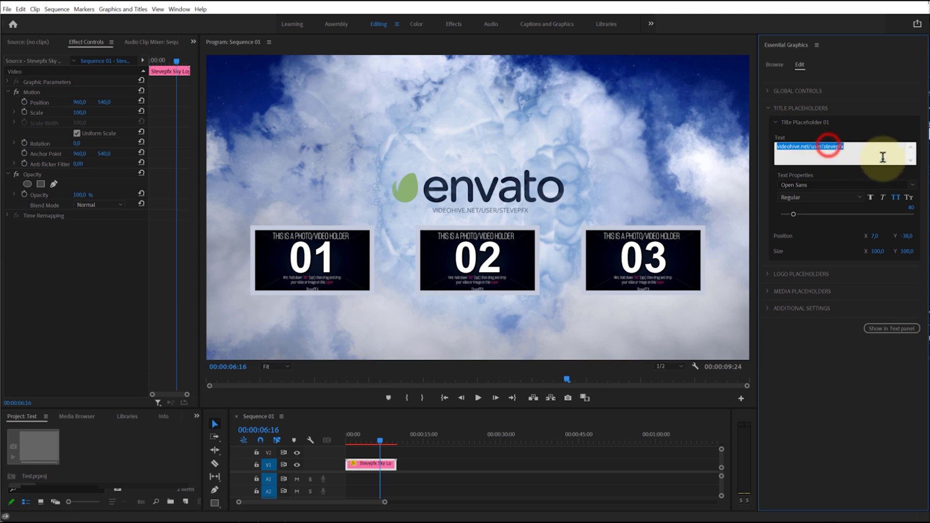
{"action": "type", "text": "your text"}
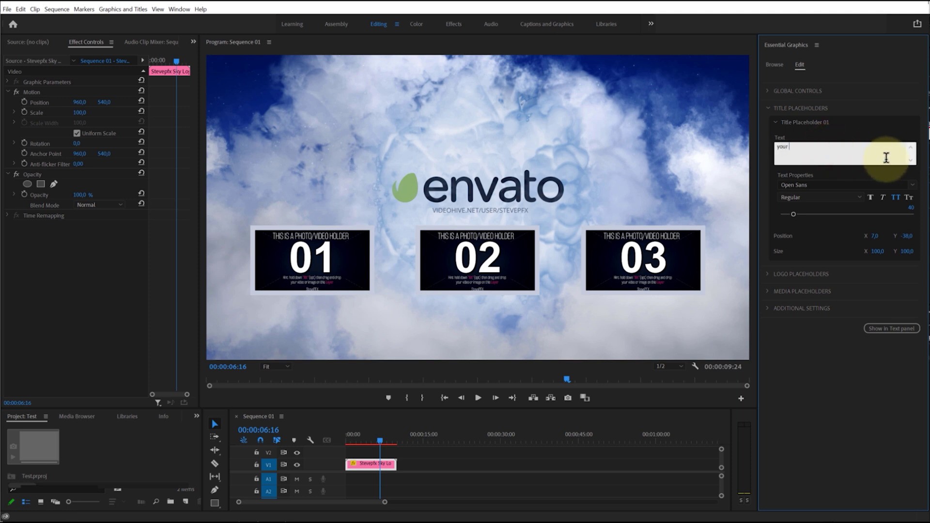
Step: Set the title's font to Oswald, increase its font size and adjust its vertical position
{"action": "left_click", "coordinate": [913, 185]}
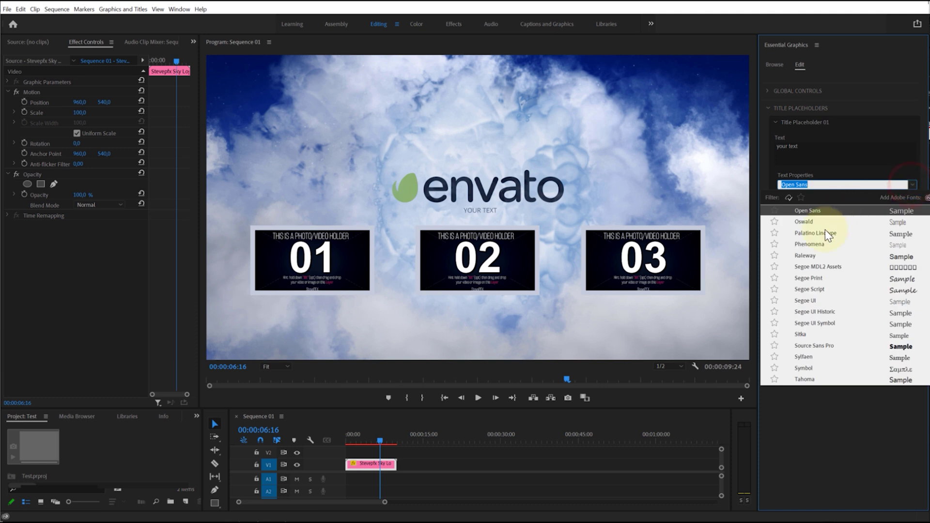
{"action": "left_click", "coordinate": [827, 222]}
{"action": "left_click_drag", "start_coordinate": [793, 213], "coordinate": [823, 214]}
{"action": "left_click_drag", "start_coordinate": [913, 241], "coordinate": [928, 236]}
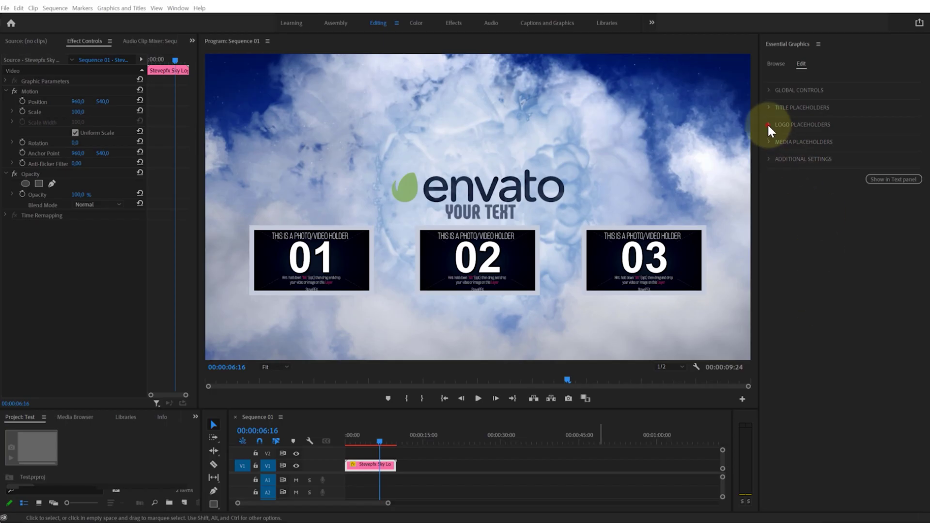
Step: Replace the media in the Logo Placeholder with the file Your Logo Alpha.png
{"action": "left_click", "coordinate": [769, 125]}
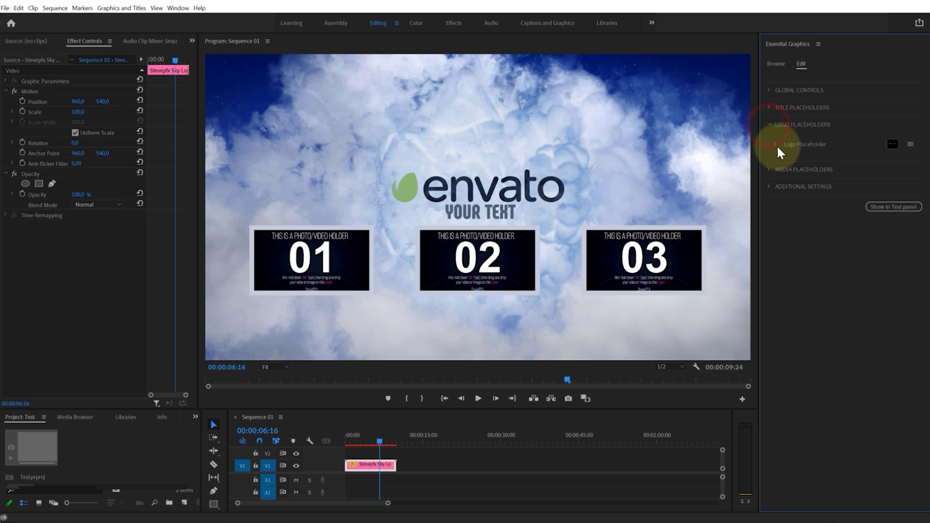
{"action": "left_click", "coordinate": [777, 144]}
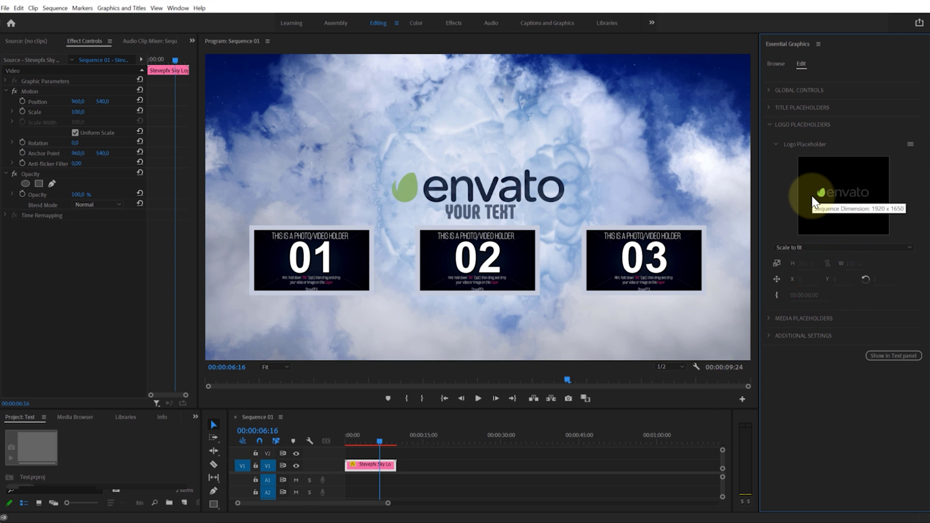
{"action": "left_click", "coordinate": [910, 144]}
{"action": "left_click", "coordinate": [881, 150]}
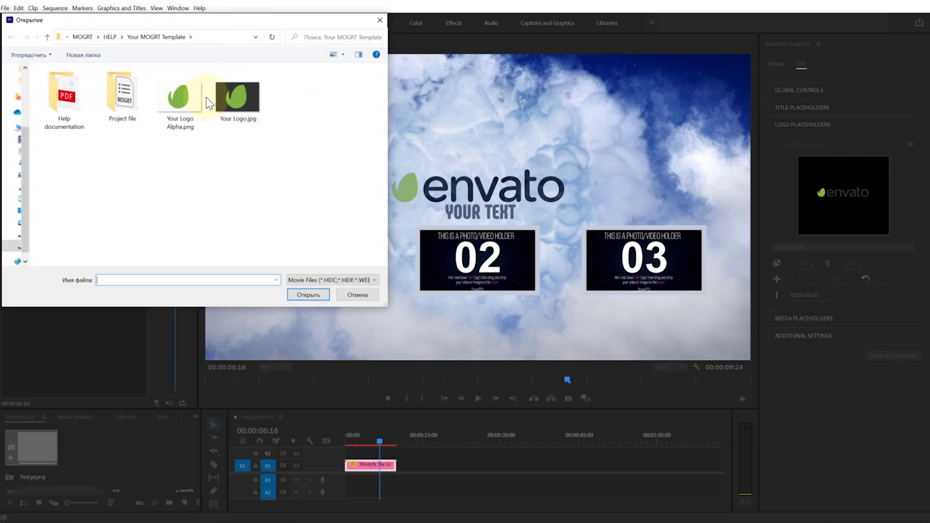
{"action": "left_click", "coordinate": [195, 100]}
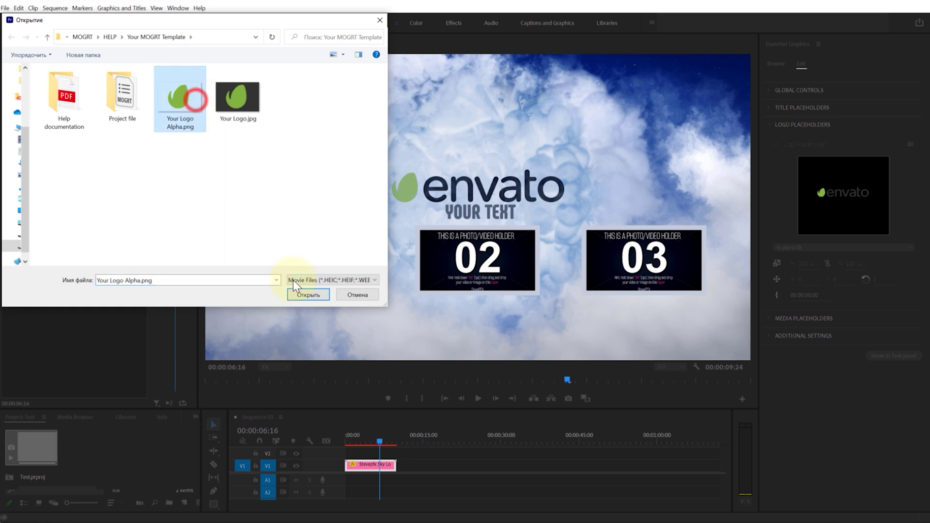
{"action": "left_click", "coordinate": [314, 298]}
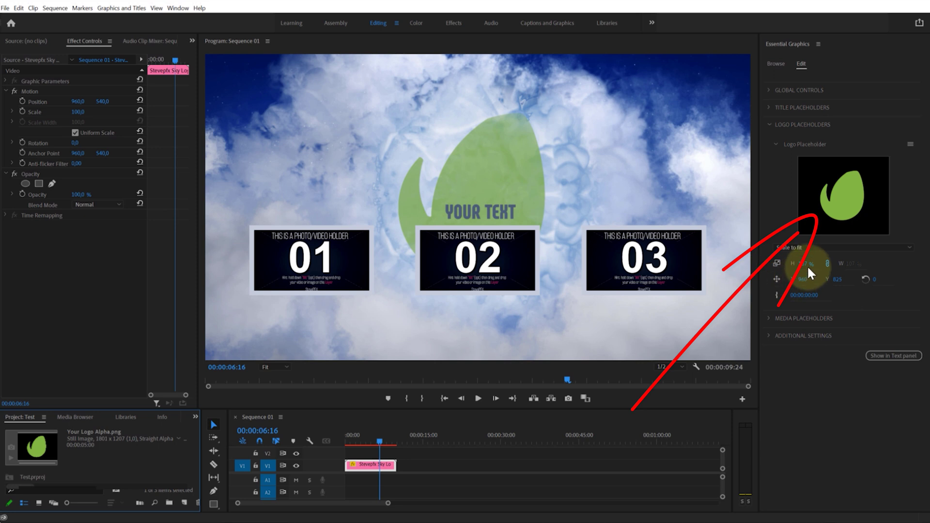
Step: Compare the logo placeholder's scaling modes, return it to Scale to fit, and reduce the logo's scale
{"action": "left_click", "coordinate": [907, 248]}
{"action": "left_click", "coordinate": [797, 257]}
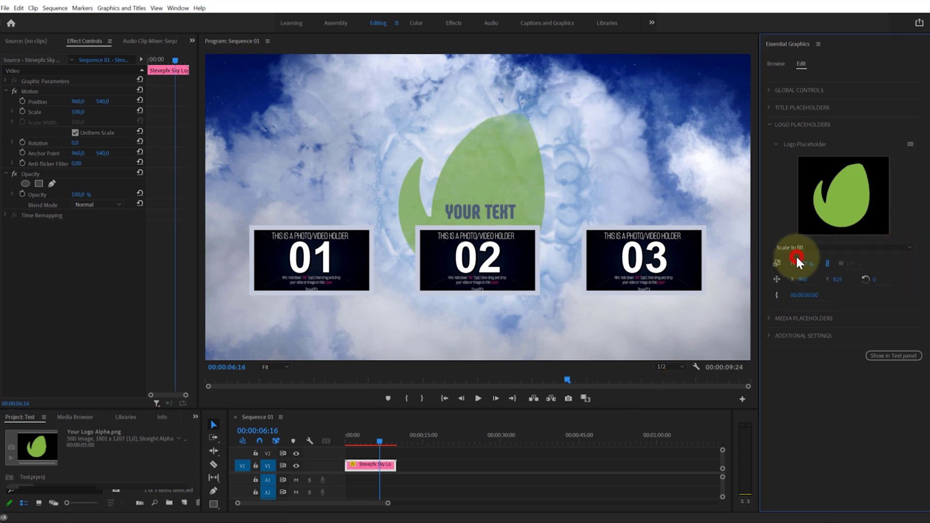
{"action": "left_click", "coordinate": [859, 247]}
{"action": "left_click", "coordinate": [813, 280]}
{"action": "left_click", "coordinate": [833, 243]}
{"action": "left_click", "coordinate": [813, 266]}
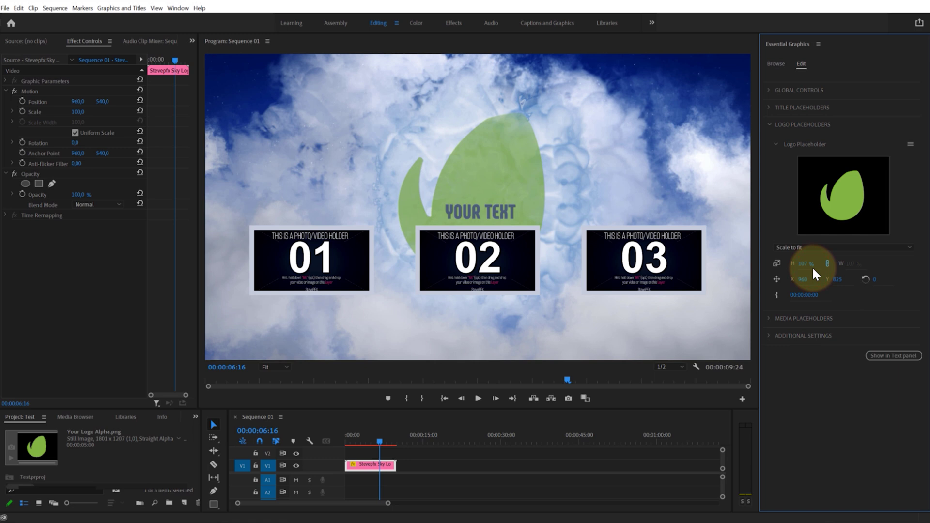
{"action": "left_click_drag", "start_coordinate": [806, 266], "coordinate": [625, 273]}
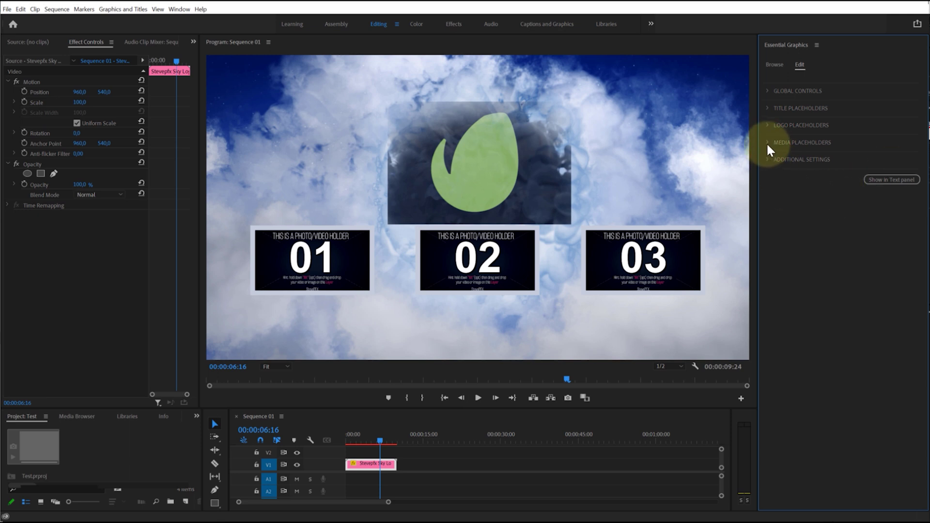
Step: Expand Media Placeholders 01, 02 and 03 and examine their image, scaling and frame color settings
{"action": "left_click", "coordinate": [767, 143]}
{"action": "left_click", "coordinate": [775, 157]}
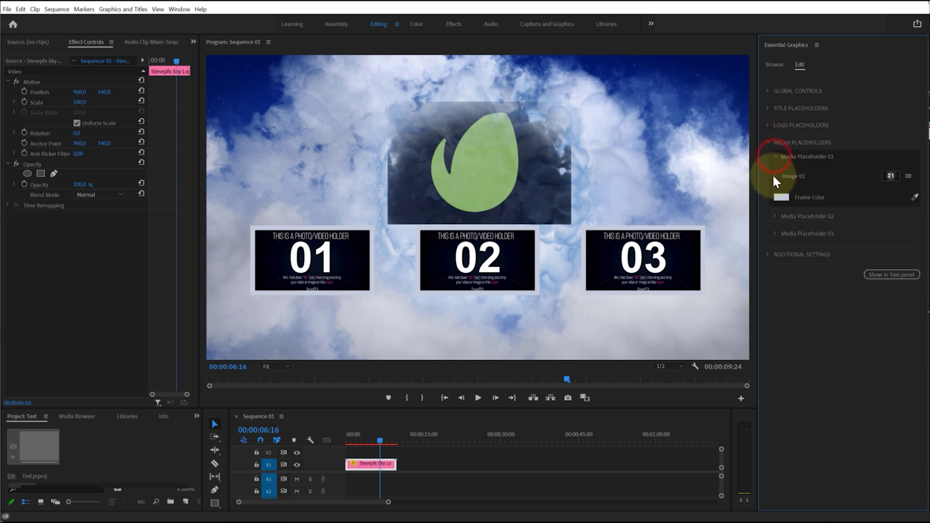
{"action": "left_click", "coordinate": [775, 177]}
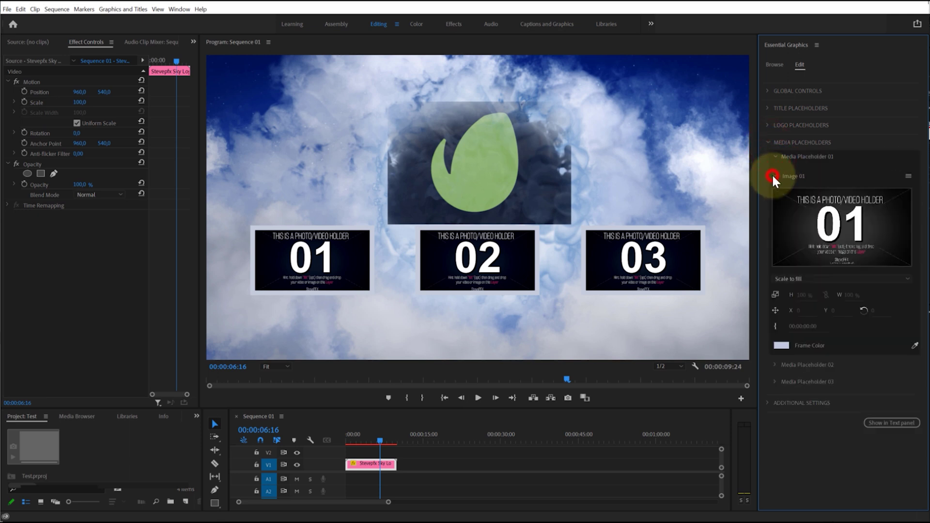
{"action": "left_click", "coordinate": [774, 365]}
{"action": "left_click", "coordinate": [773, 383]}
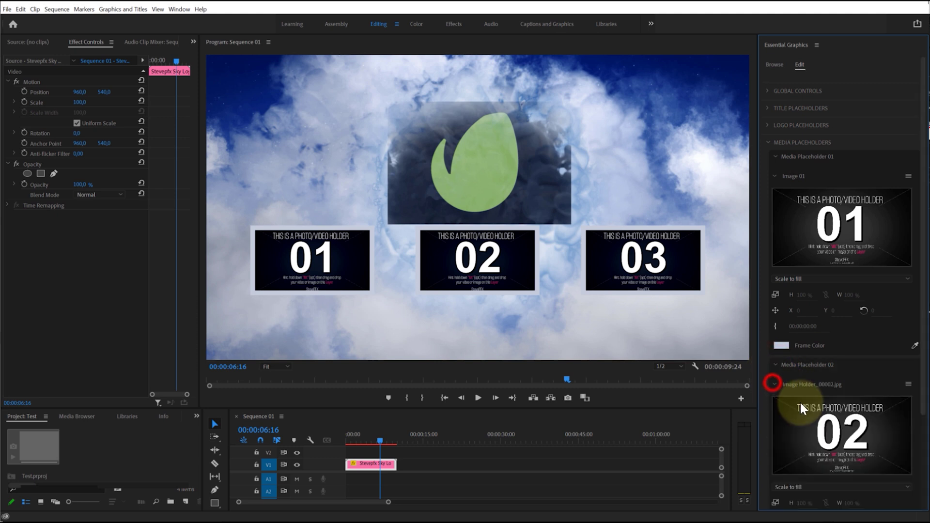
{"action": "scroll", "coordinate": [785, 436], "scroll_direction": "down", "scroll_amount": 3}
{"action": "left_click", "coordinate": [773, 473]}
{"action": "left_click", "coordinate": [773, 473]}
{"action": "scroll", "coordinate": [826, 448], "scroll_direction": "down", "scroll_amount": 2}
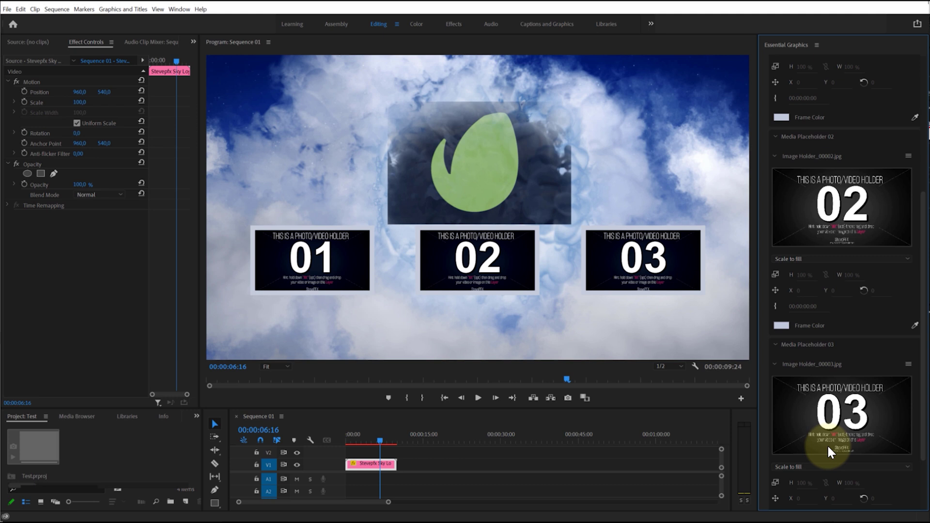
{"action": "scroll", "coordinate": [829, 449], "scroll_direction": "up", "scroll_amount": 5}
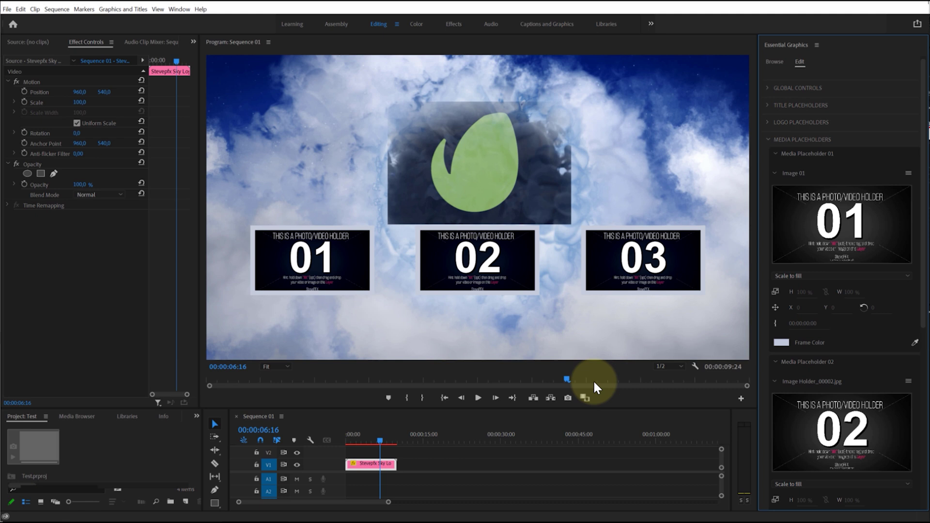
Step: Replace the image in Media Placeholder 01 with the file Pic 01.jpg
{"action": "key", "text": "Right"}
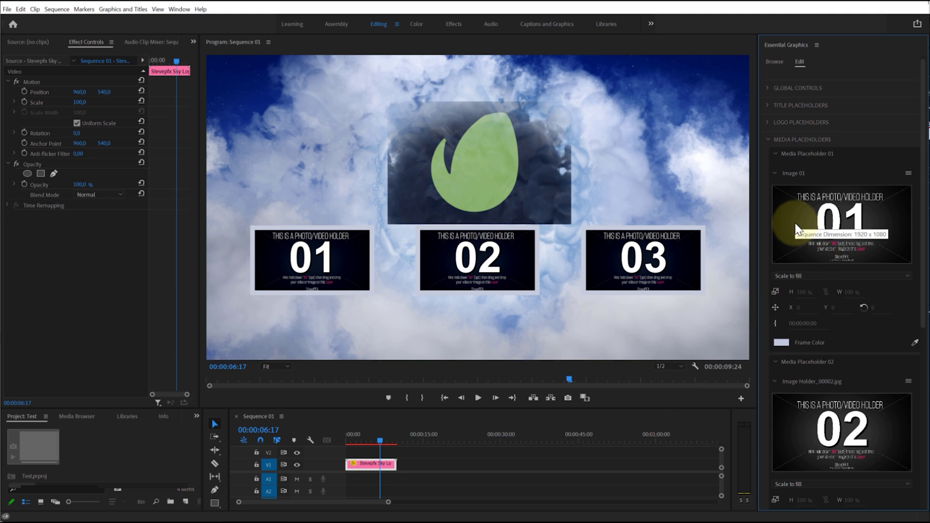
{"action": "left_click", "coordinate": [908, 172]}
{"action": "left_click", "coordinate": [888, 181]}
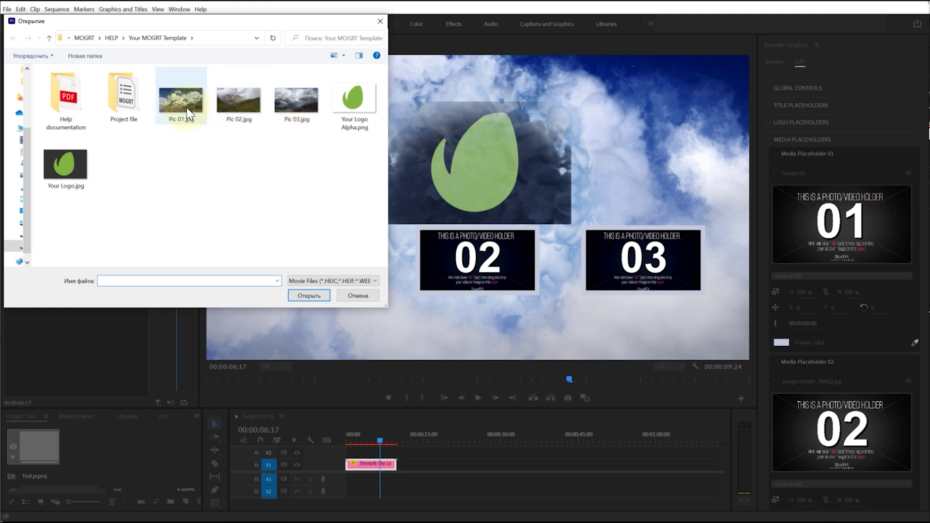
{"action": "left_click", "coordinate": [187, 108]}
{"action": "left_click", "coordinate": [308, 296]}
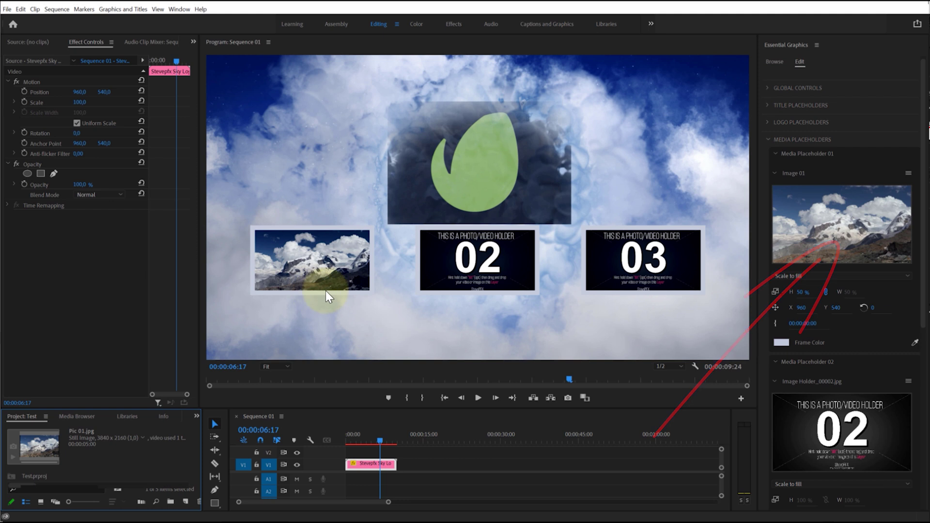
Step: Enlarge the Media Placeholder 01 image to 99% scale and set its vertical position to 747
{"action": "left_click", "coordinate": [903, 276]}
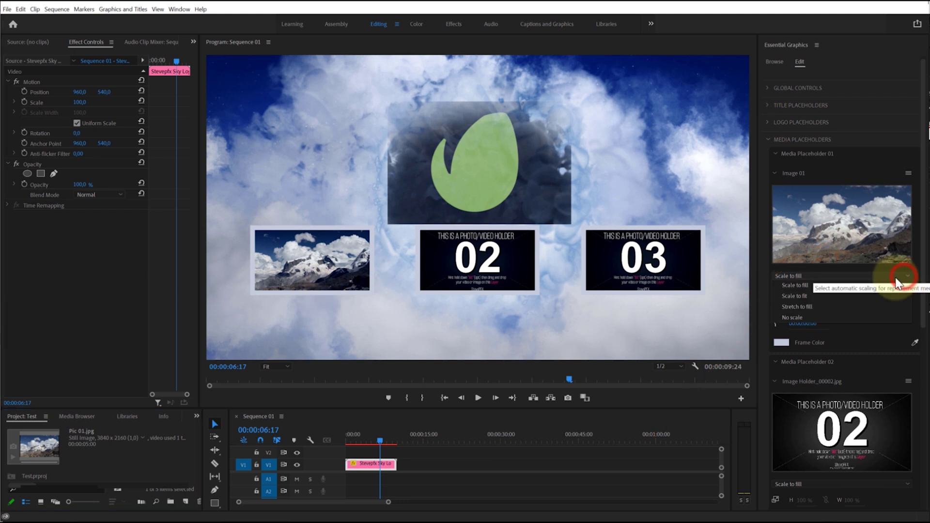
{"action": "left_click", "coordinate": [816, 308]}
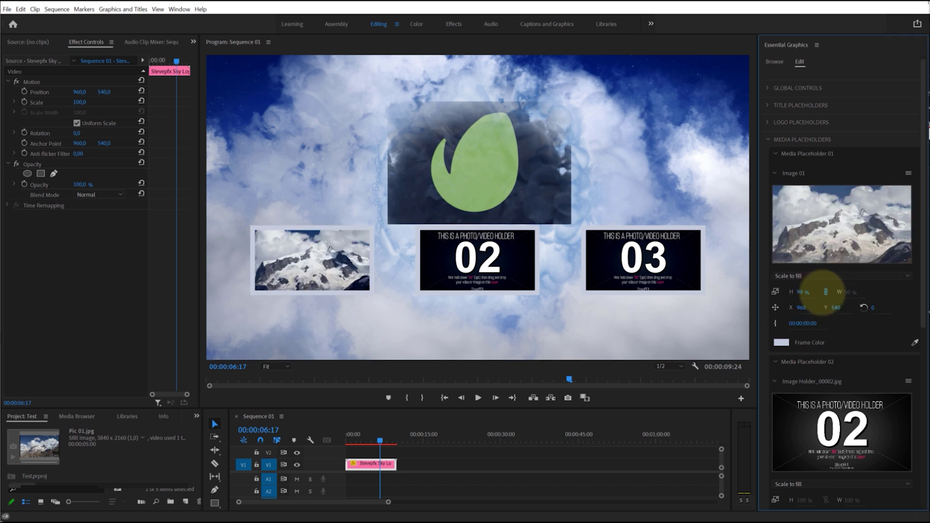
{"action": "left_click_drag", "start_coordinate": [835, 310], "coordinate": [722, 310]}
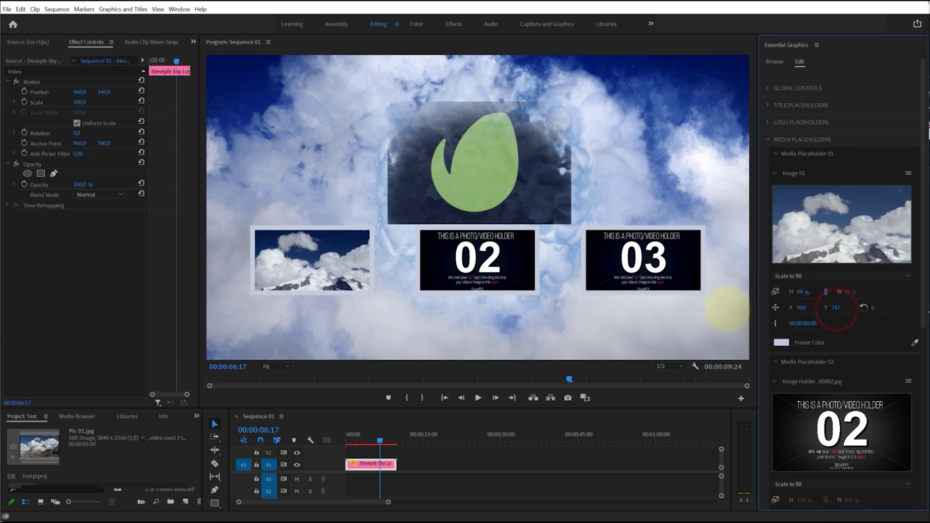
Step: Change the frame color of Media Placeholder 01 to a very dark navy blue
{"action": "left_click", "coordinate": [781, 342]}
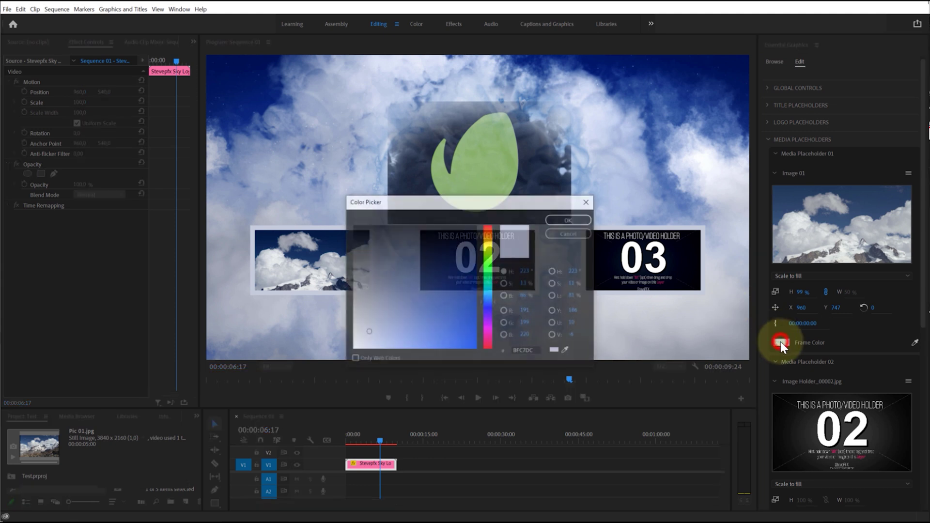
{"action": "left_click", "coordinate": [569, 219]}
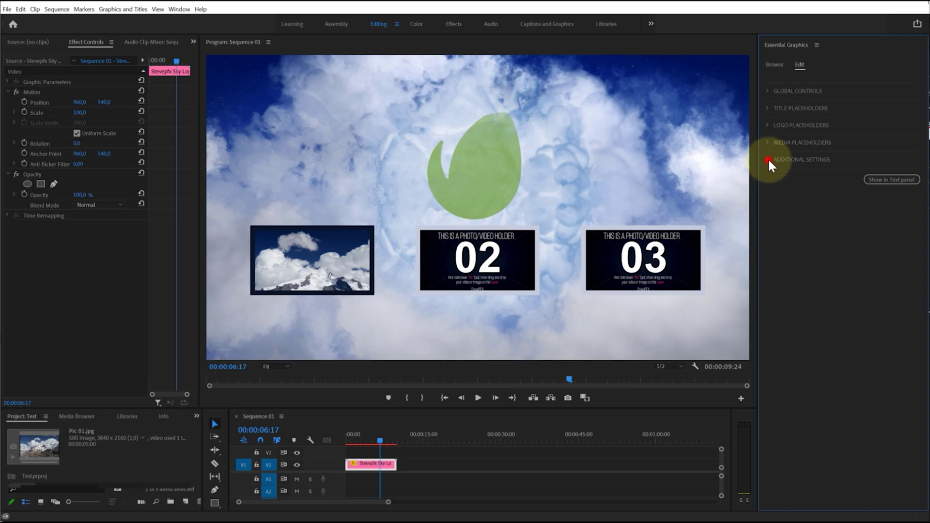
Step: Change the template's Ink Cloud Color to green in the additional settings
{"action": "left_click", "coordinate": [768, 158]}
{"action": "left_click", "coordinate": [782, 174]}
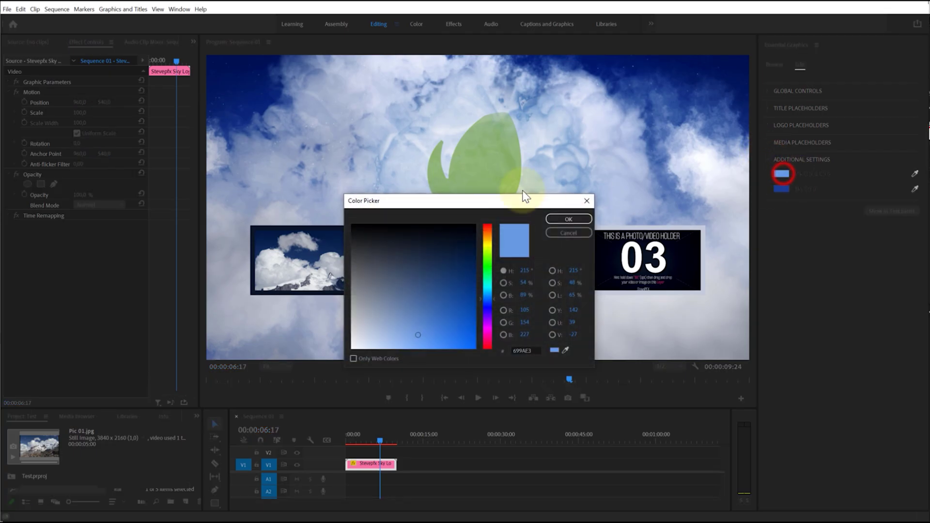
{"action": "left_click", "coordinate": [487, 269]}
{"action": "left_click", "coordinate": [454, 281]}
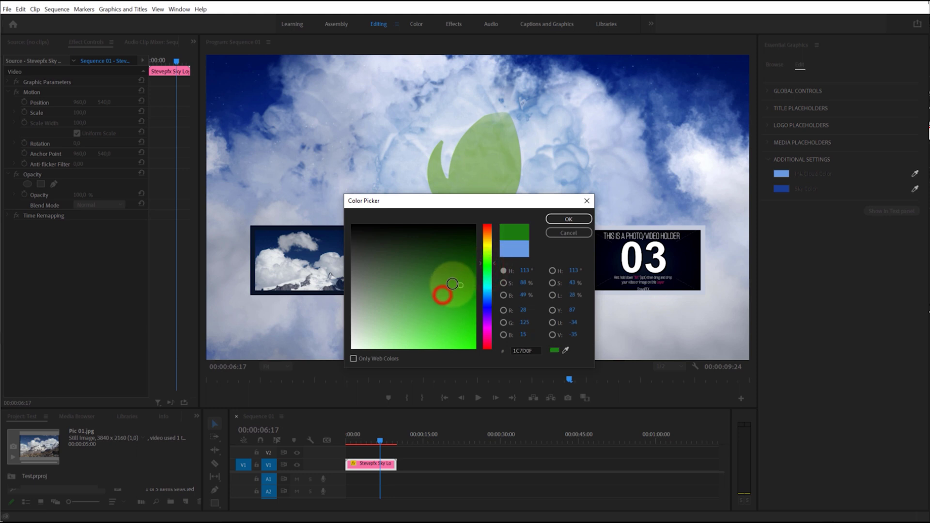
{"action": "left_click", "coordinate": [571, 216]}
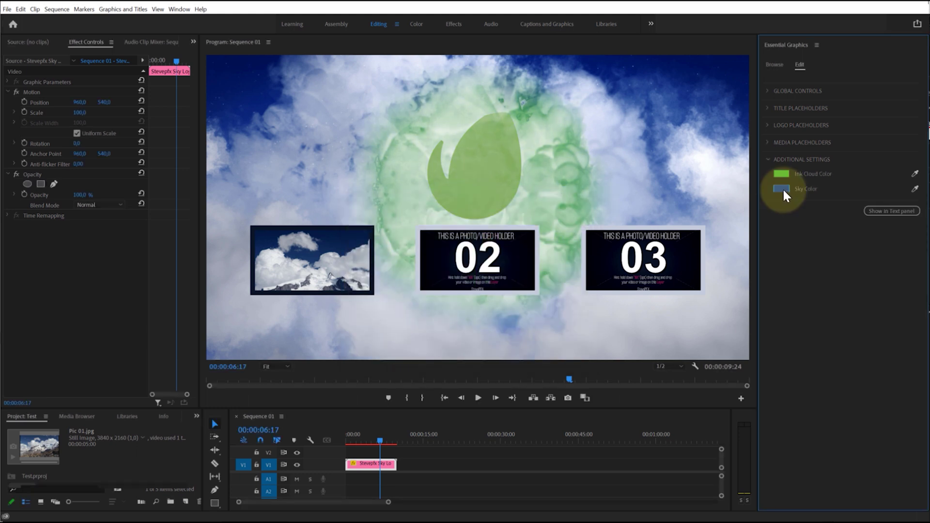
Step: Set the template's Sky Color to the green 188B2F
{"action": "left_click", "coordinate": [782, 189]}
{"action": "left_click", "coordinate": [487, 276]}
{"action": "left_click", "coordinate": [454, 291]}
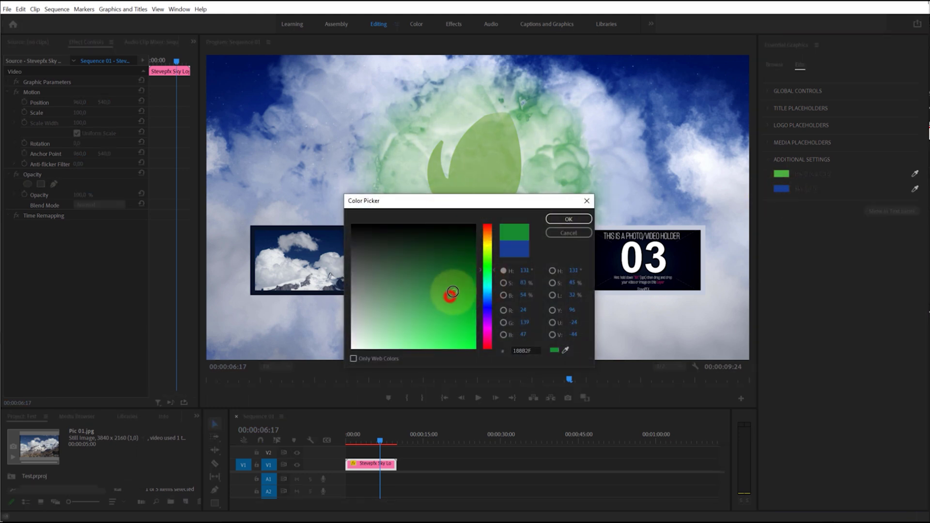
{"action": "left_click", "coordinate": [573, 219]}
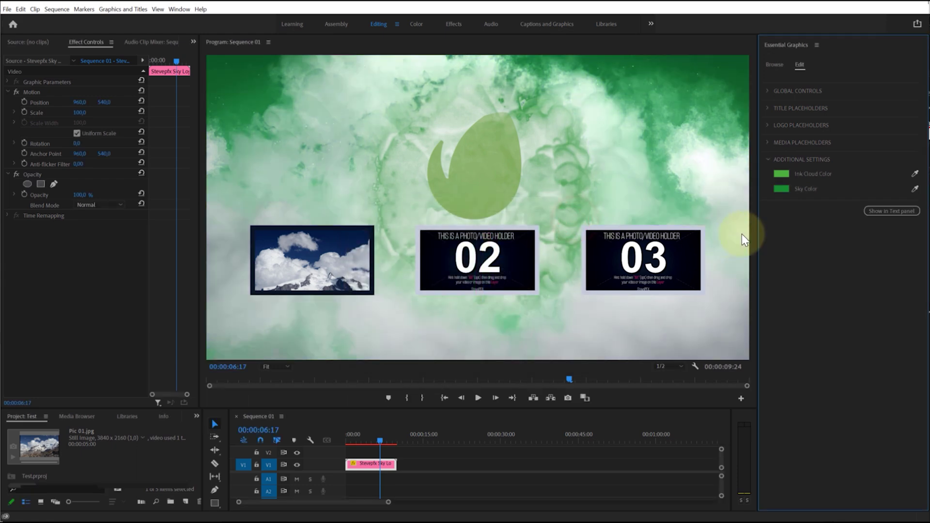